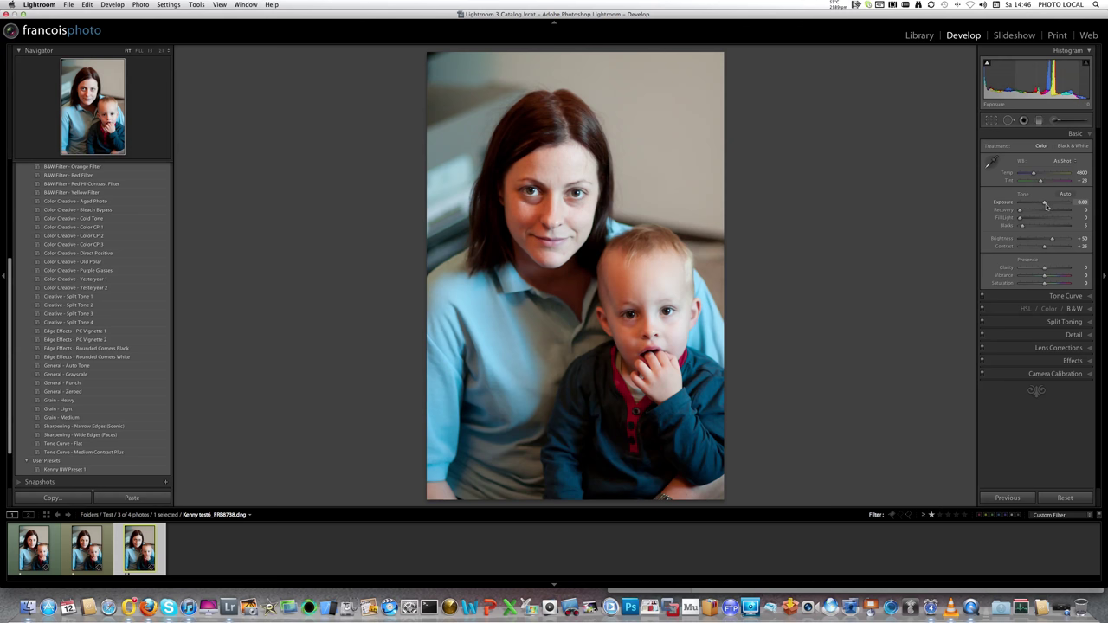
# - Set the photo's exposure to +0.70, clarity to +23, vibrance to +28 and saturation to -57
pyautogui.moveTo(1046, 204); pyautogui.dragTo(1060, 203)
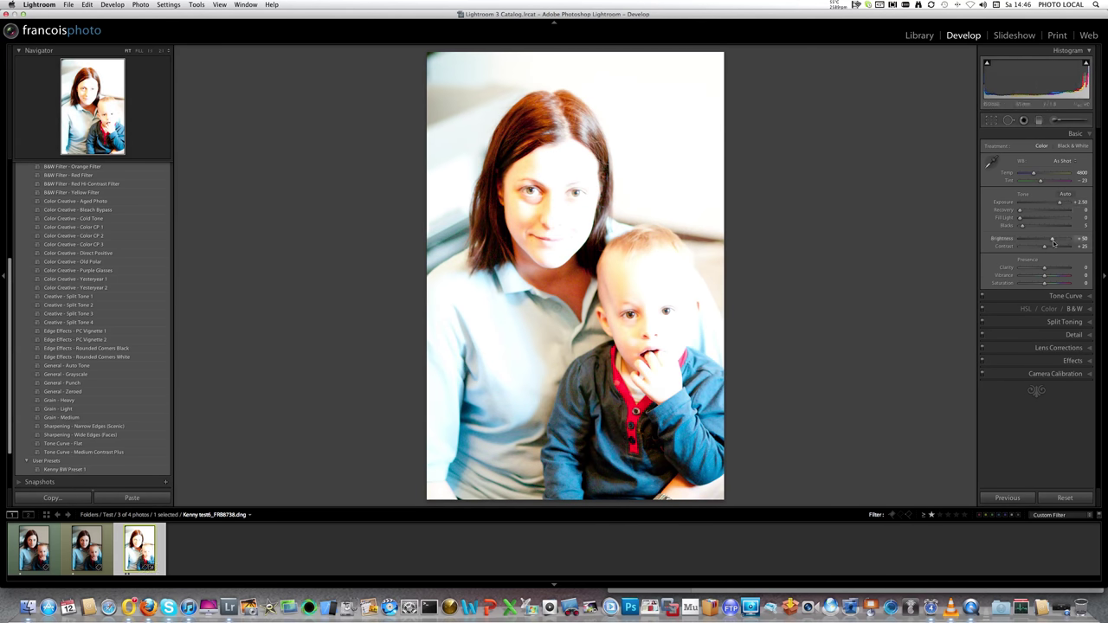
pyautogui.moveTo(1045, 283)
pyautogui.mouseDown()
pyautogui.moveTo(1025, 286)
pyautogui.moveTo(1036, 284)
pyautogui.mouseUp()
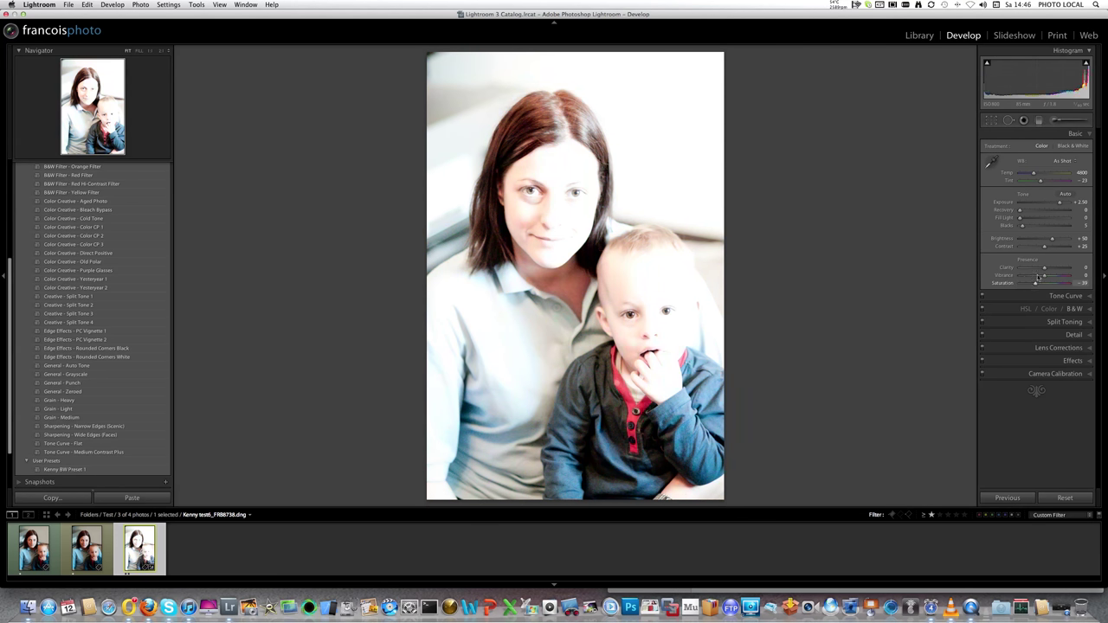
pyautogui.moveTo(1060, 203); pyautogui.dragTo(1047, 204)
pyautogui.moveTo(1044, 268); pyautogui.dragTo(1030, 286)
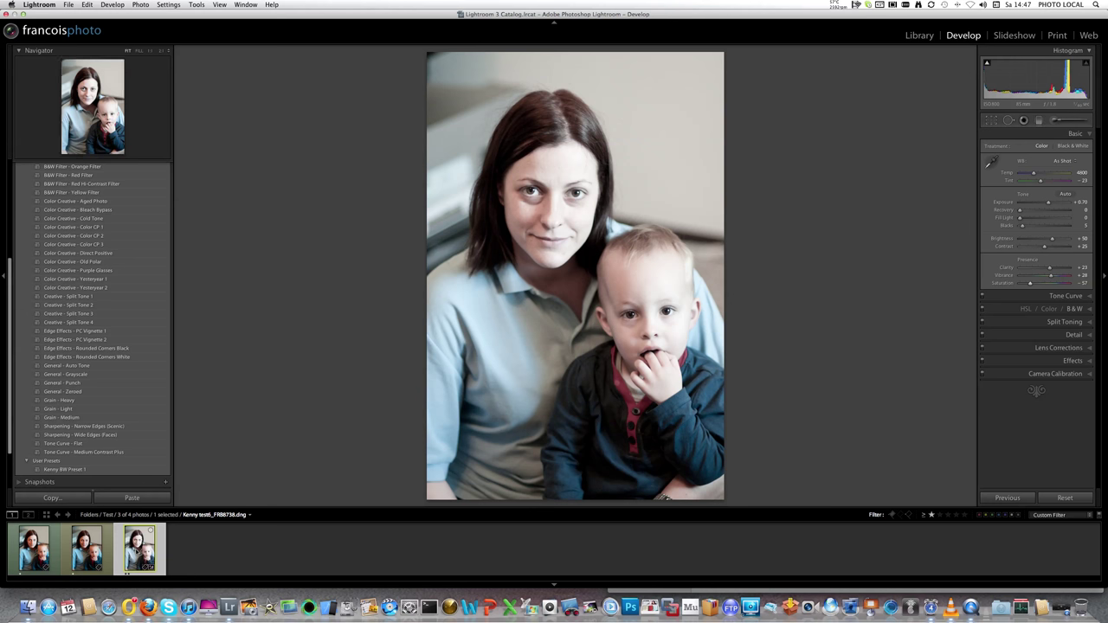
# - Select all three photos and synchronize the develop settings across them, leaving out split toning, spot removal and crop
pyautogui.keyDown('shift'); pyautogui.click(26, 554); pyautogui.keyUp('shift')
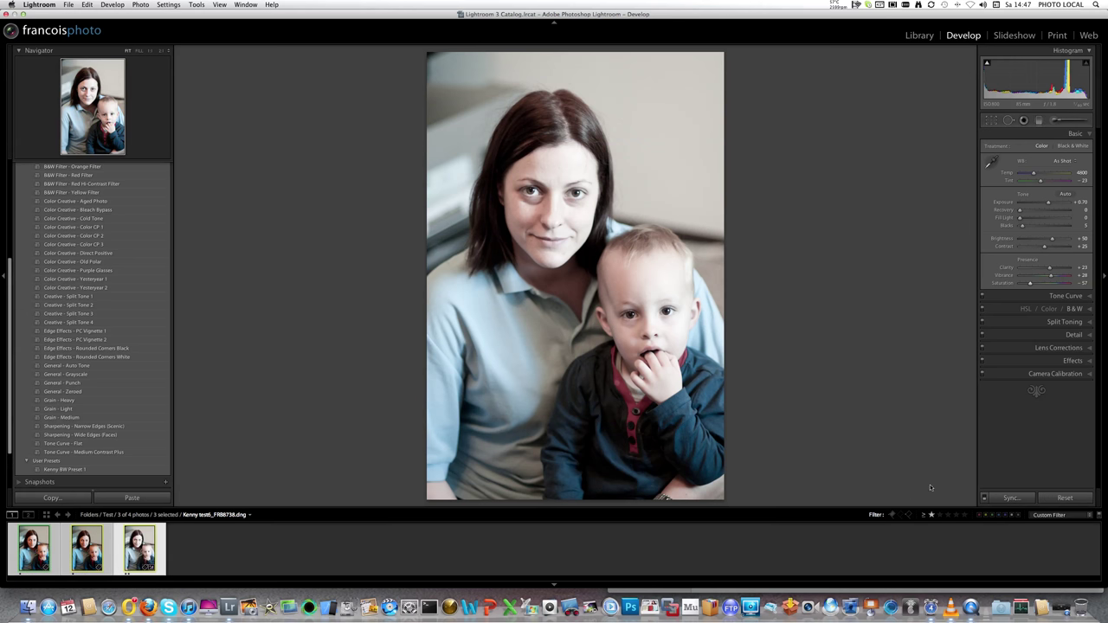
pyautogui.click(1011, 498)
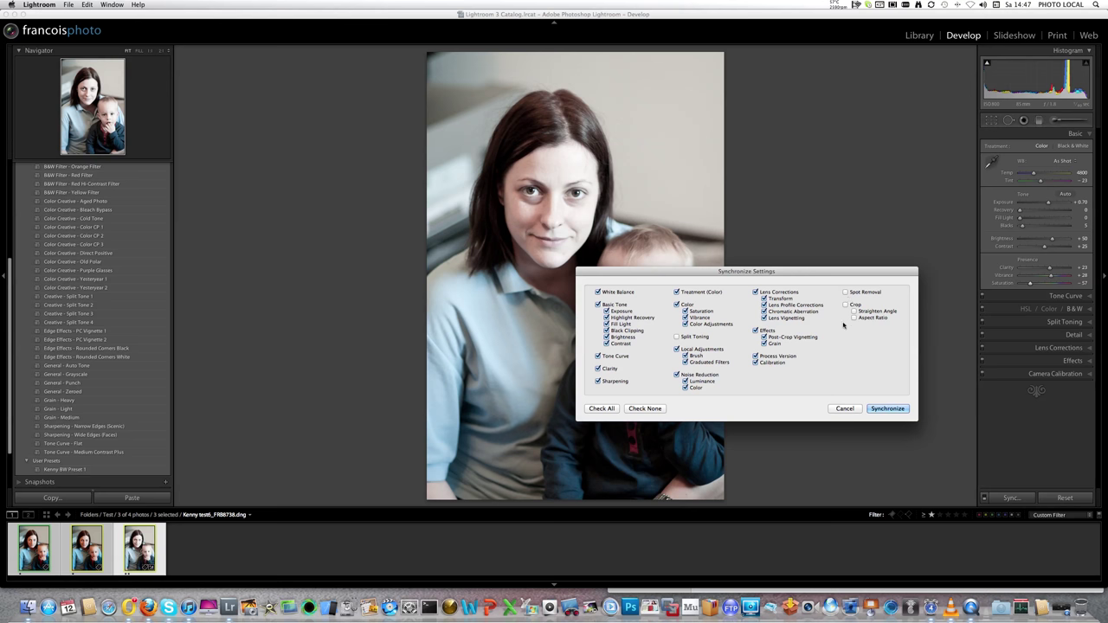
pyautogui.click(888, 409)
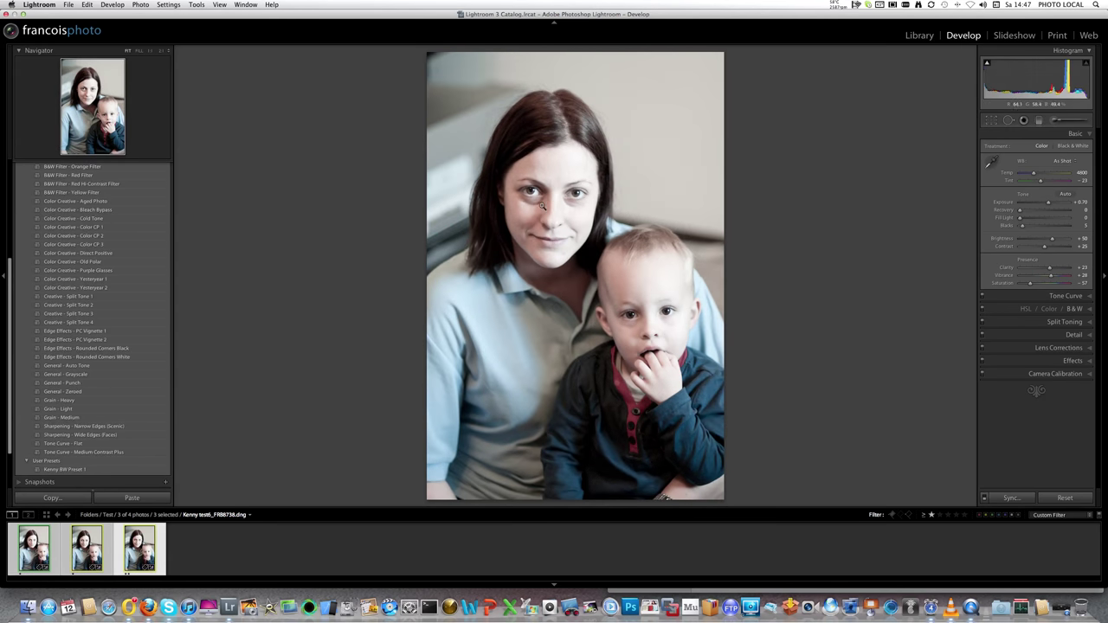
# - Heal the small blemish beside the woman's mouth with Spot Removal at size 42 and opacity 93
pyautogui.click(564, 181)
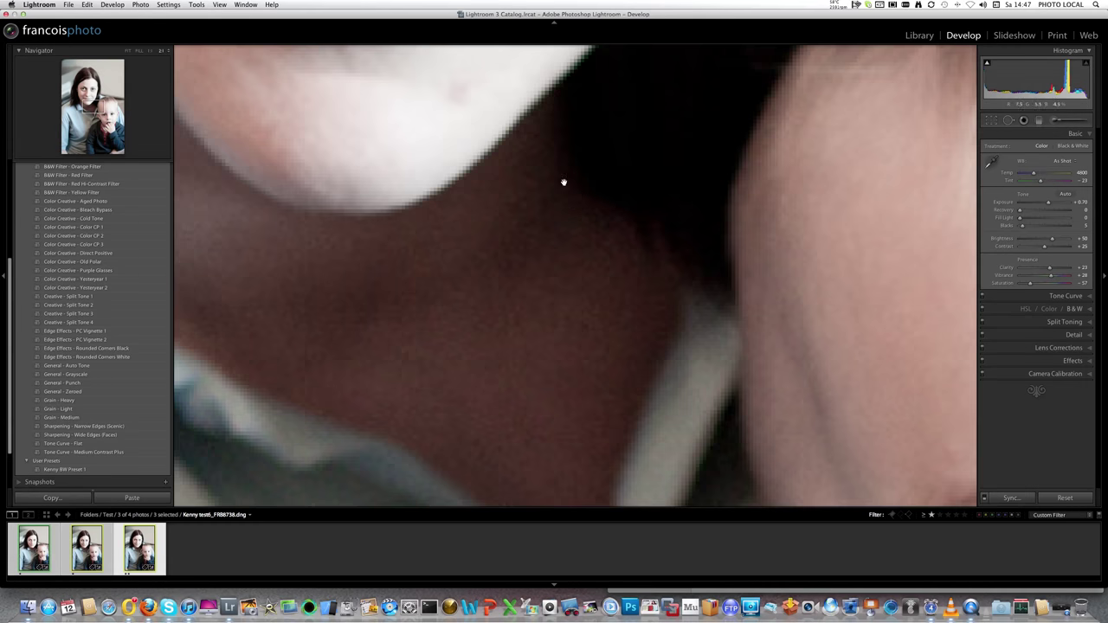
pyautogui.click(348, 87)
pyautogui.click(521, 150)
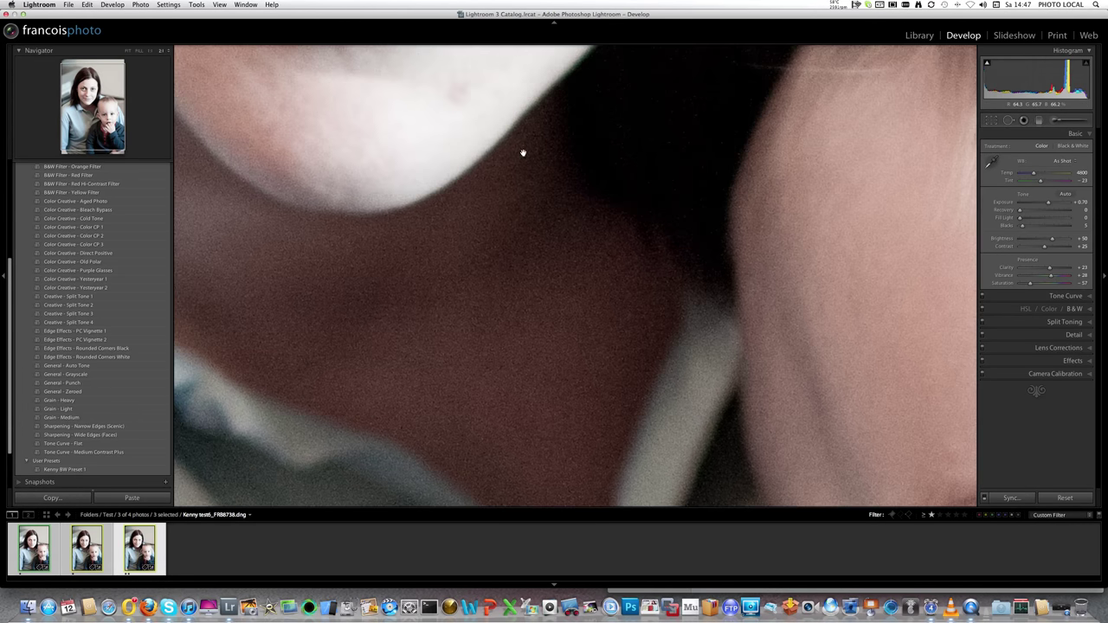
pyautogui.moveTo(588, 372); pyautogui.dragTo(605, 381)
pyautogui.click(484, 289)
pyautogui.moveTo(453, 275); pyautogui.dragTo(485, 289)
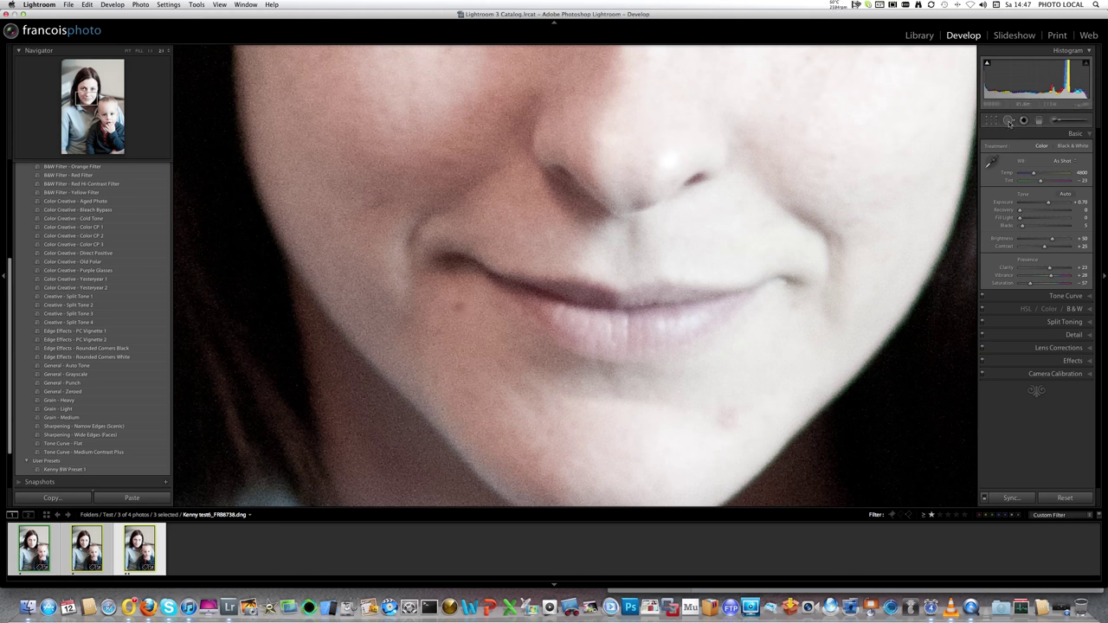
pyautogui.click(1008, 122)
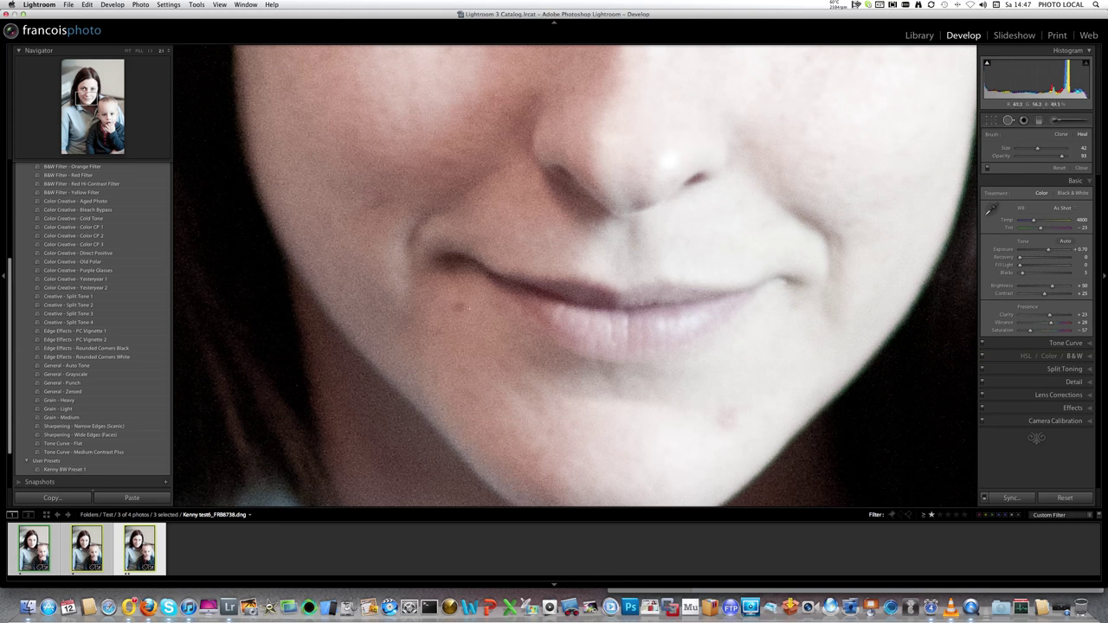
pyautogui.click(442, 355)
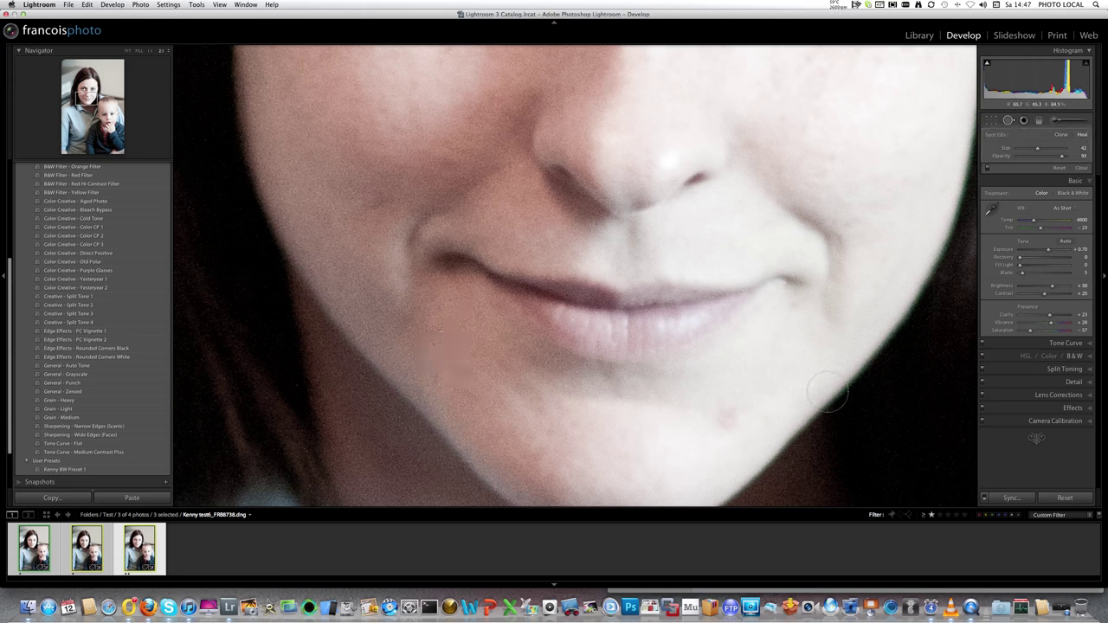
pyautogui.press('Delete')
pyautogui.click(632, 154)
# - Undo the last spot healing on the woman's face
pyautogui.scroll(5, 632, 154)
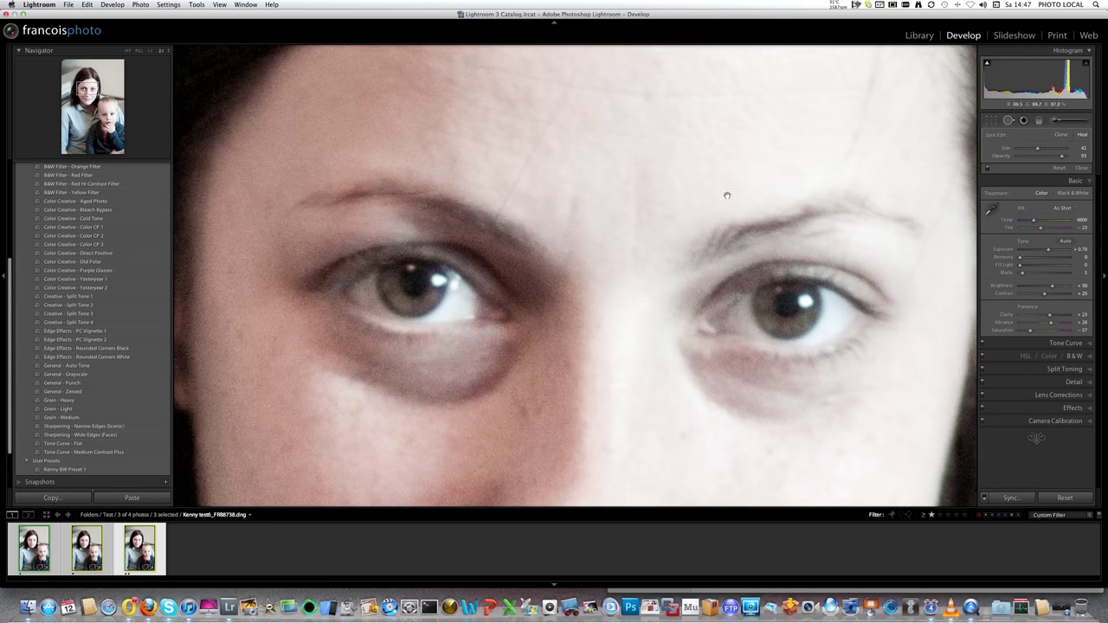
pyautogui.scroll(3, 653, 205)
pyautogui.scroll(3, 629, 214)
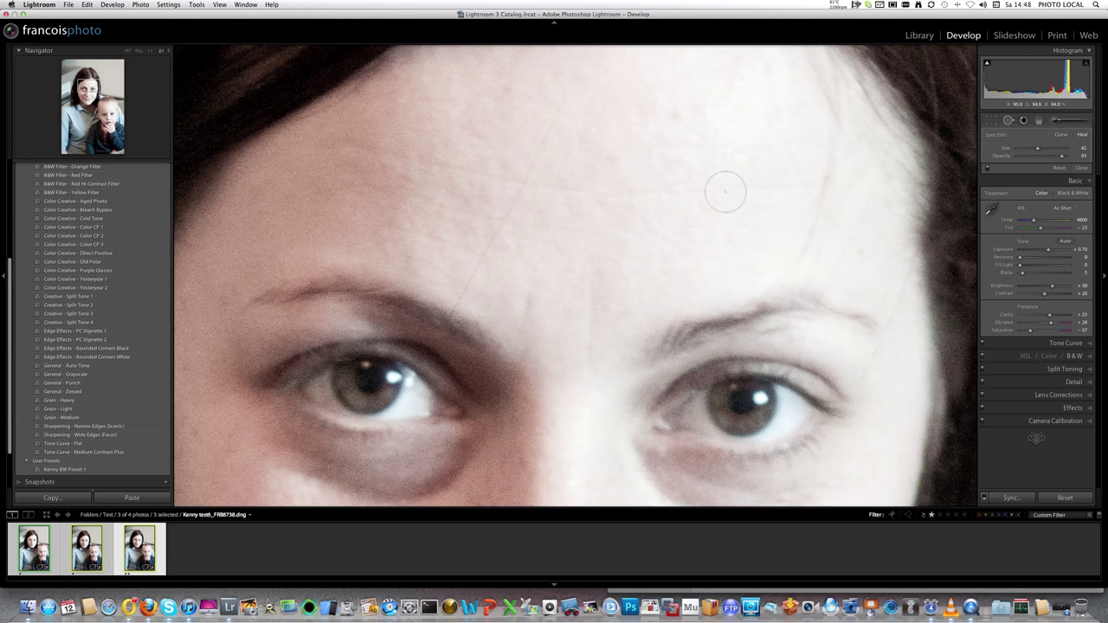
pyautogui.press('super+z')
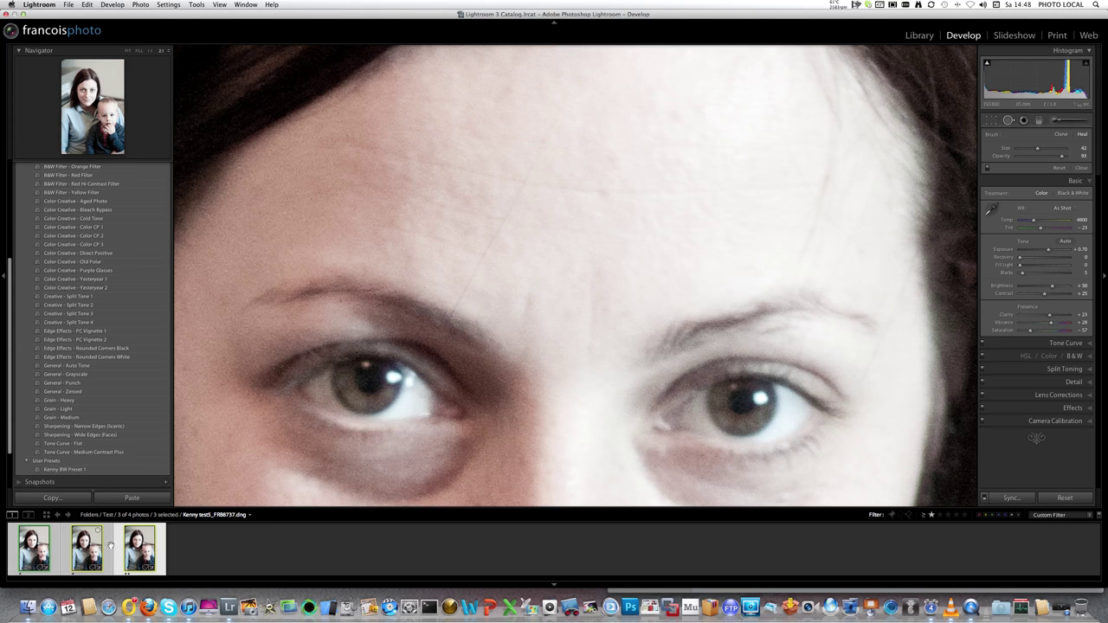
# - Delete the FRB8738 photo and confirm the deletion
pyautogui.click(138, 6)
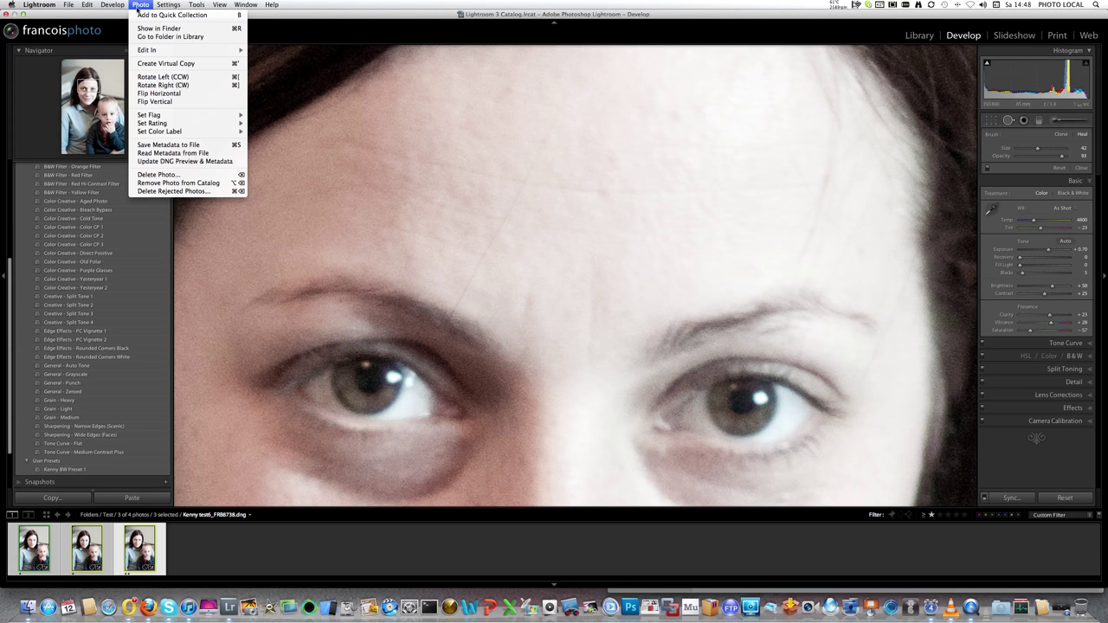
pyautogui.click(192, 176)
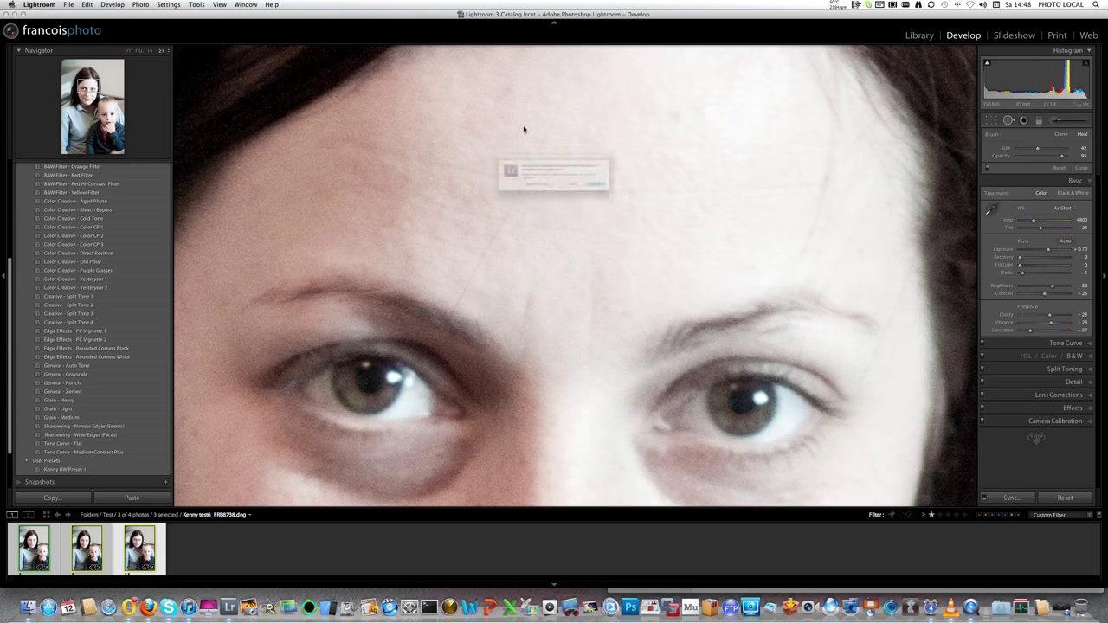
pyautogui.click(512, 197)
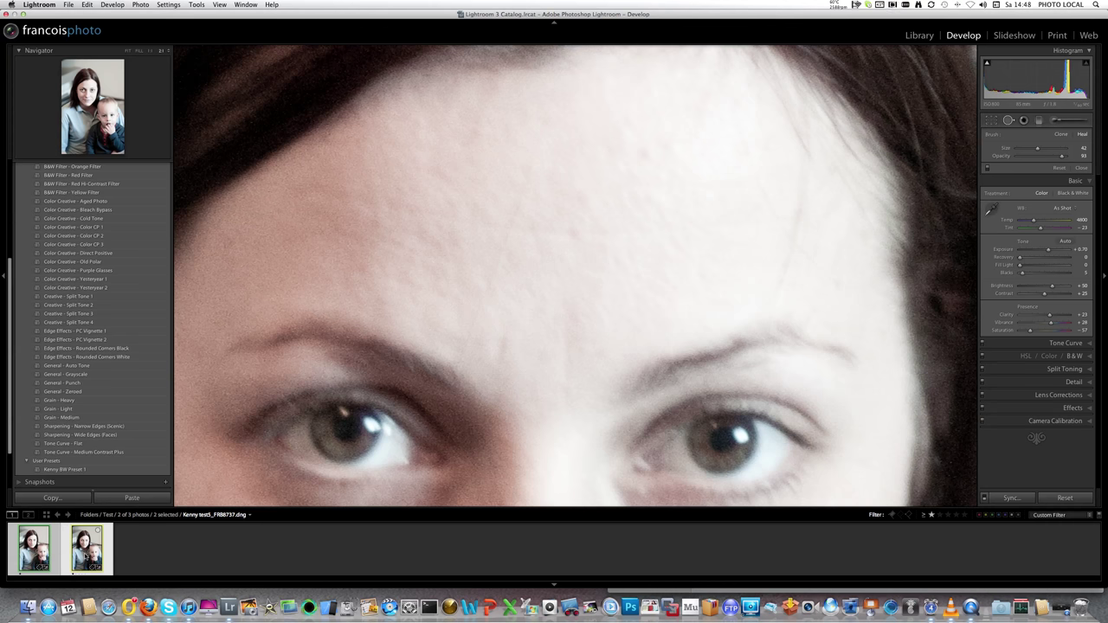
# - Flag the two remaining photos as rejected and delete all rejected photos
pyautogui.press('x')
pyautogui.press('Left')
pyautogui.press('x')
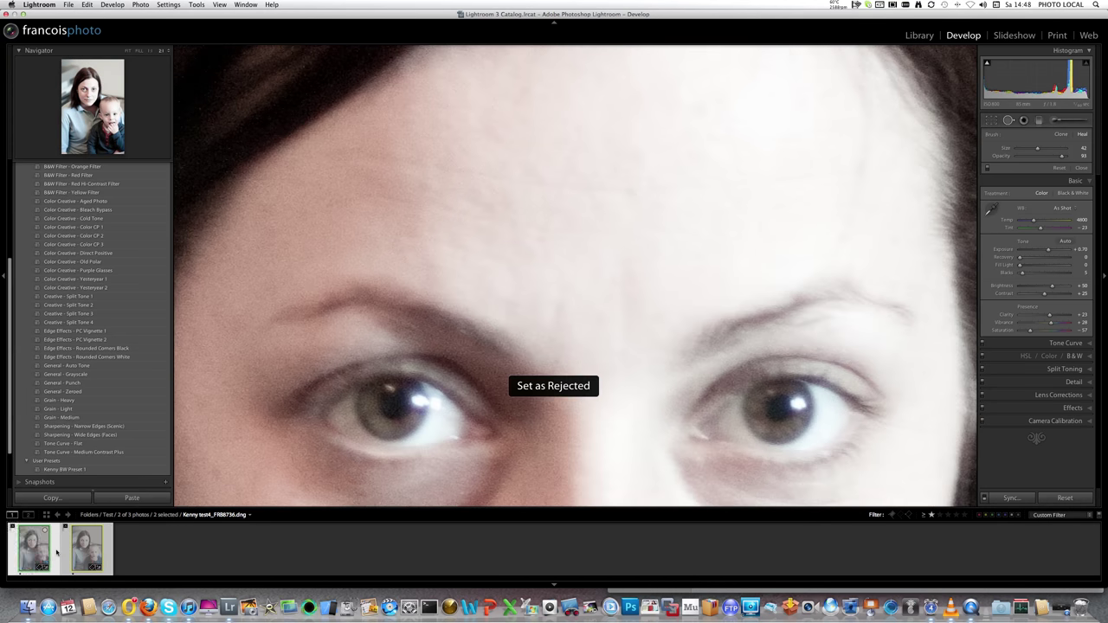
pyautogui.click(142, 5)
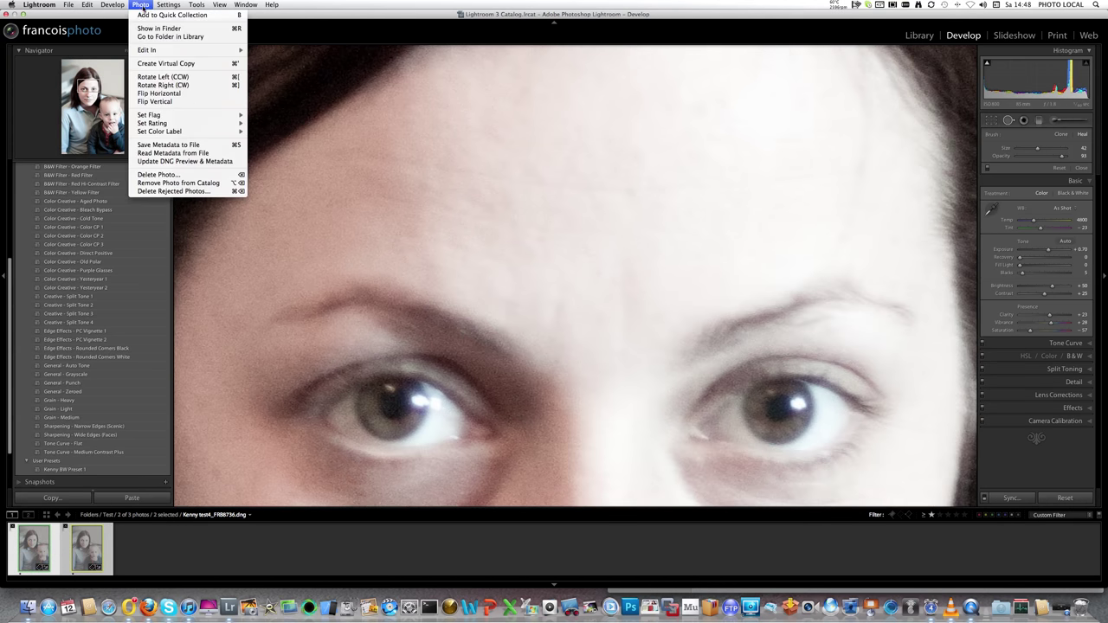
pyautogui.click(176, 191)
pyautogui.click(522, 194)
# - Start a new photo import from the NIKON D300S and exclude all of its photos
pyautogui.press('super+alt+1')
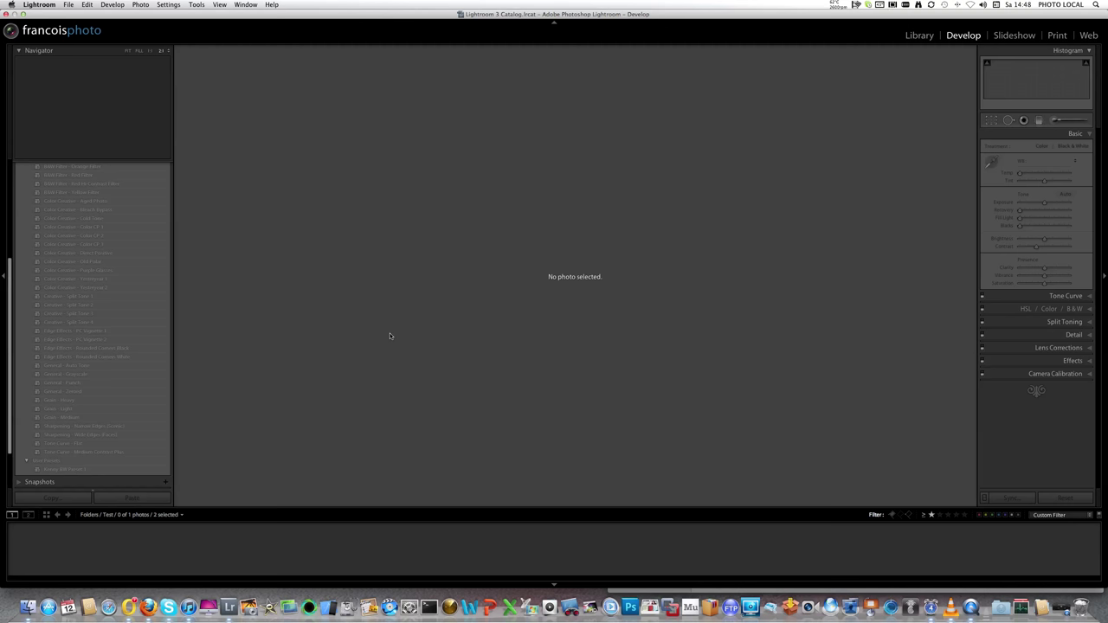
pyautogui.press('super+shift+i')
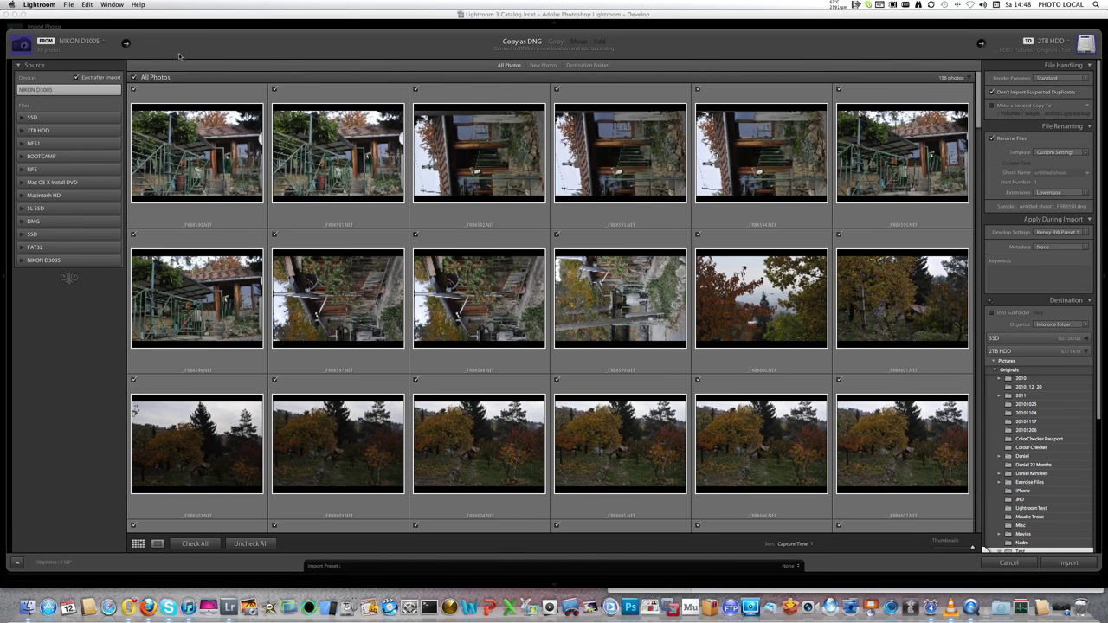
pyautogui.click(195, 543)
pyautogui.click(250, 544)
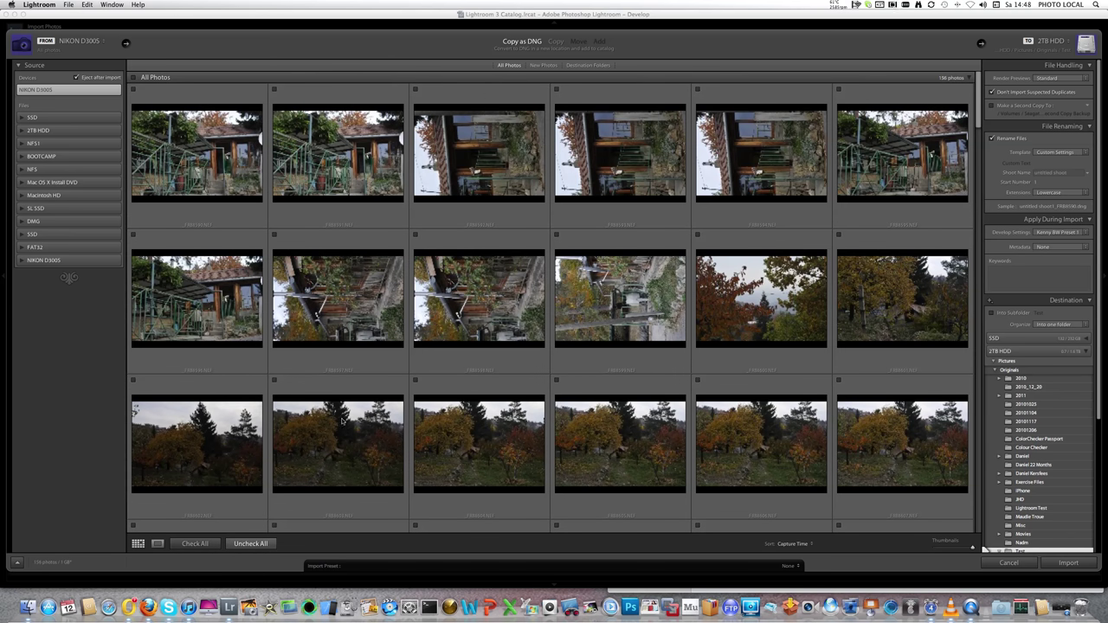
# - Mark the mother-and-child portraits FRB8736, FRB8739, FRB8742 and FRB8745 near the end of the card for import
pyautogui.scroll(-10, 356, 410)
pyautogui.scroll(-2, 355, 410)
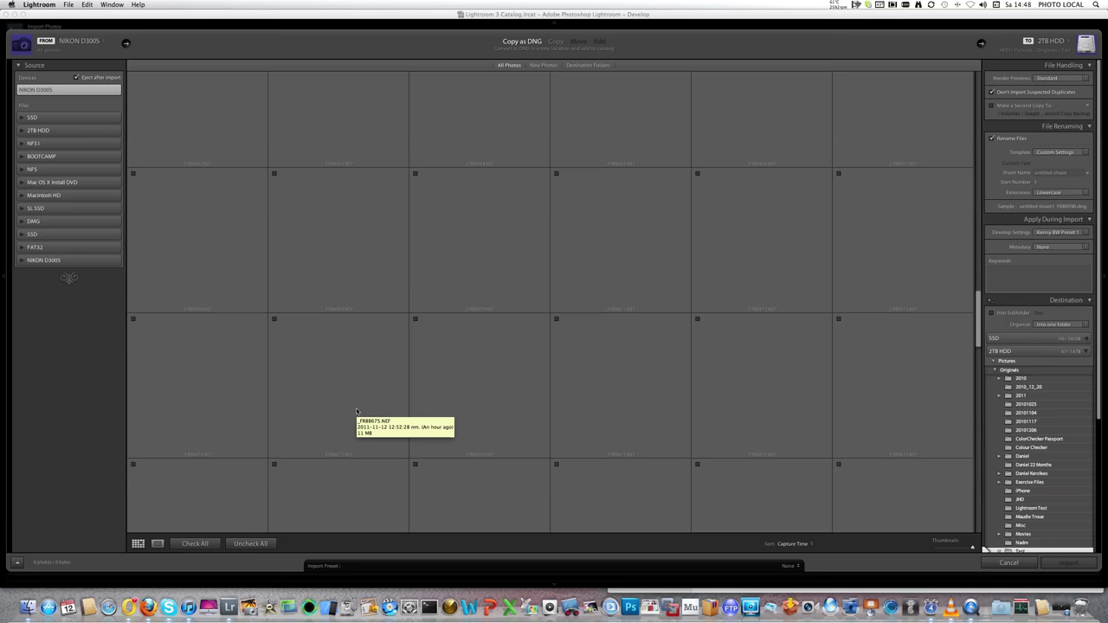
pyautogui.scroll(-3, 355, 410)
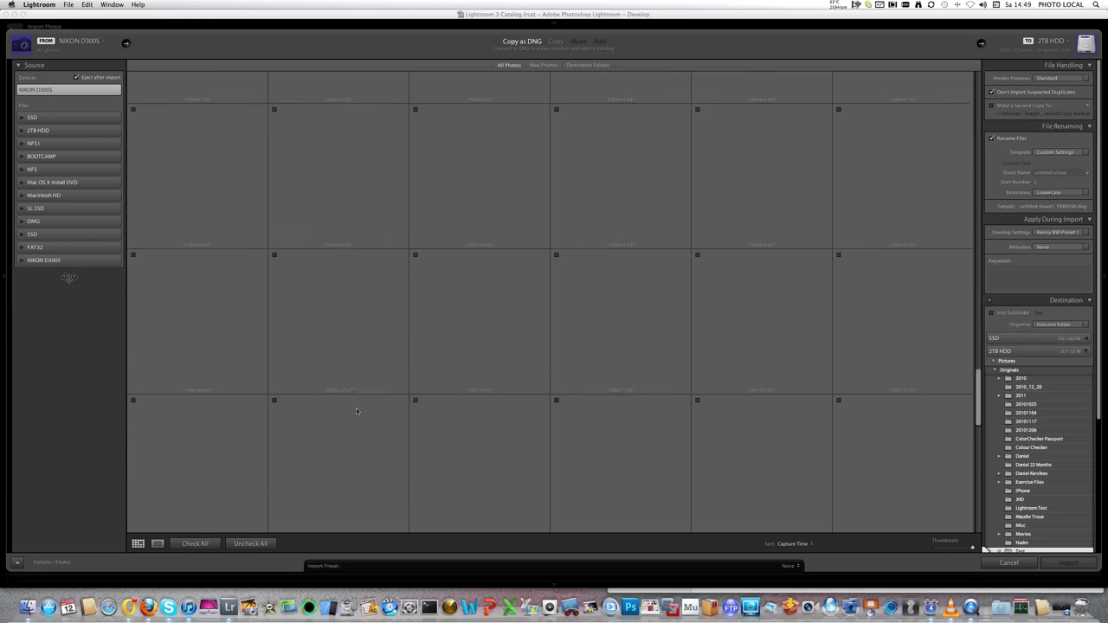
pyautogui.scroll(-5, 355, 410)
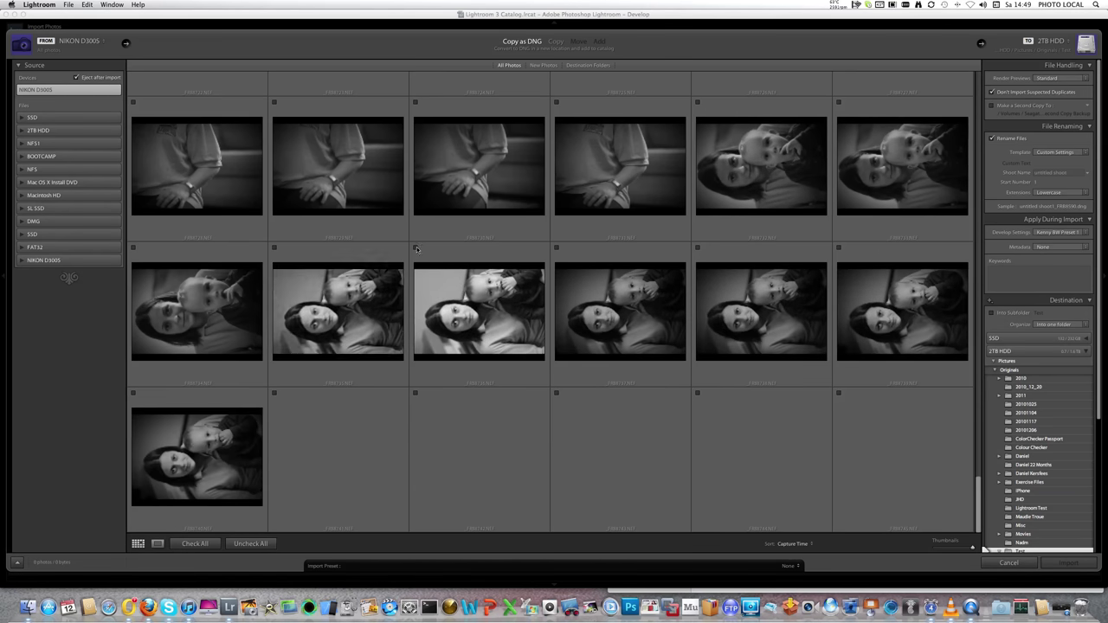
pyautogui.click(416, 249)
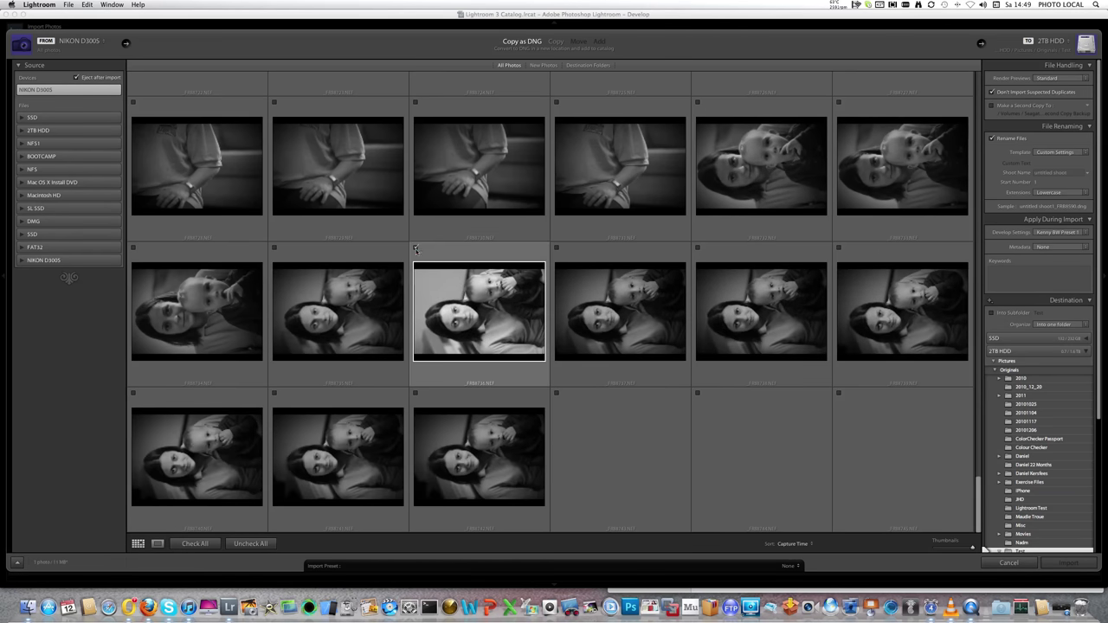
pyautogui.click(839, 248)
pyautogui.click(416, 393)
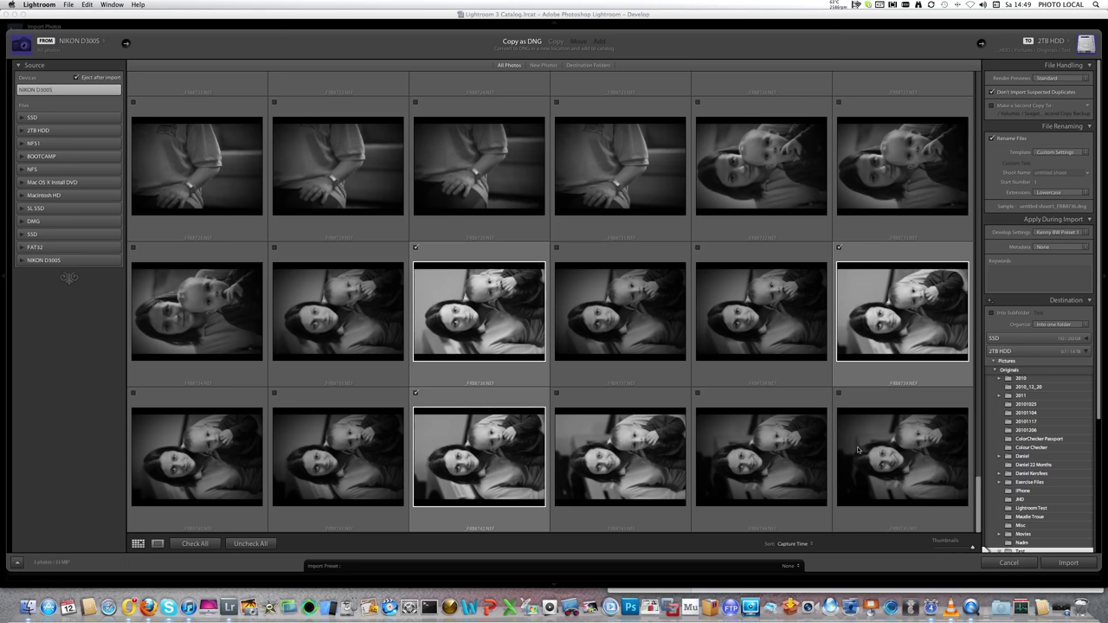
pyautogui.click(839, 393)
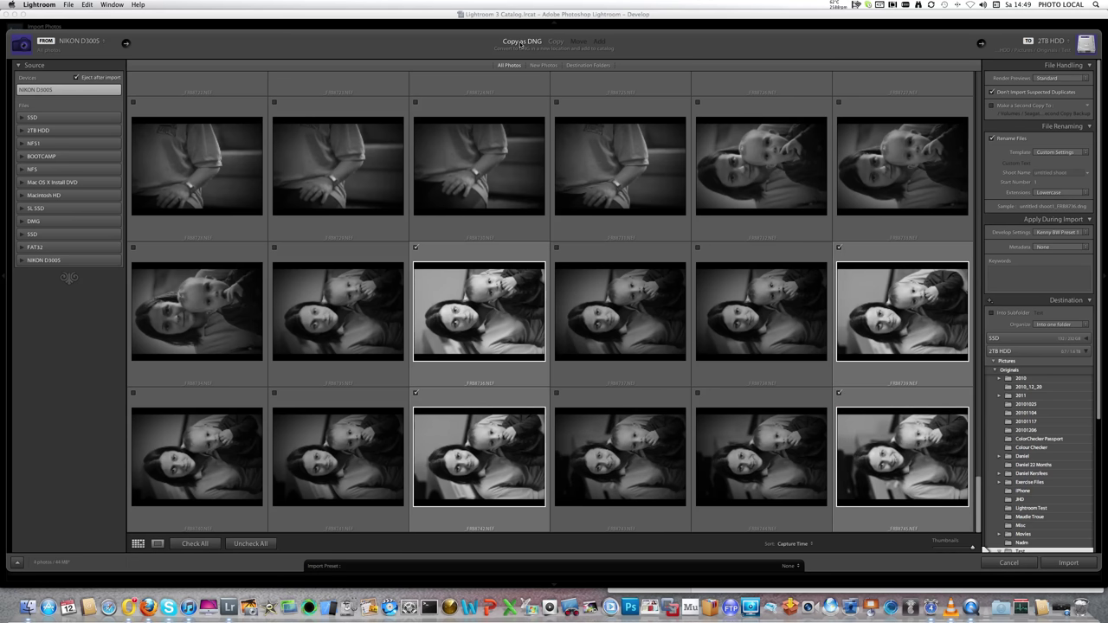
# - Choose Kenny BW Preset 1 as the develop settings and import the four marked photos as DNG
pyautogui.click(993, 106)
pyautogui.click(1077, 234)
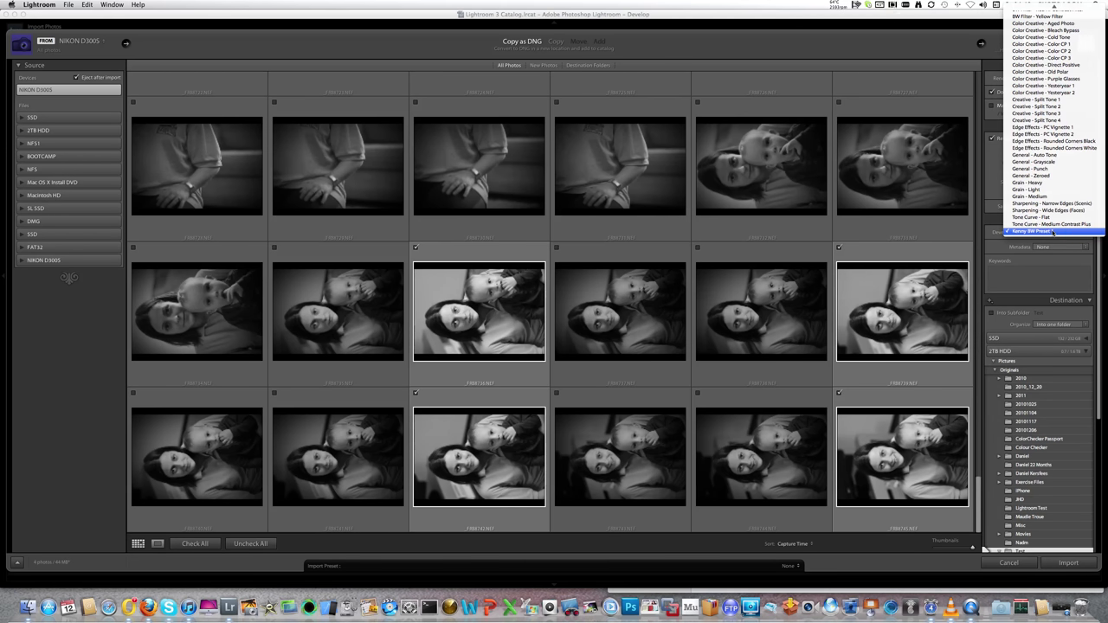
pyautogui.click(1051, 231)
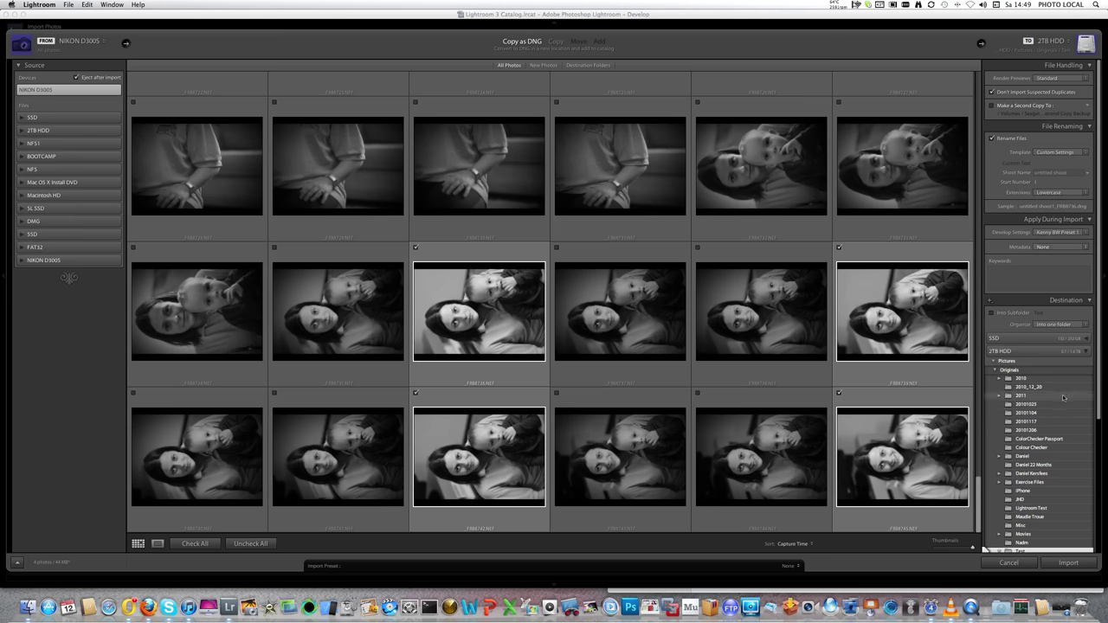
pyautogui.click(1068, 563)
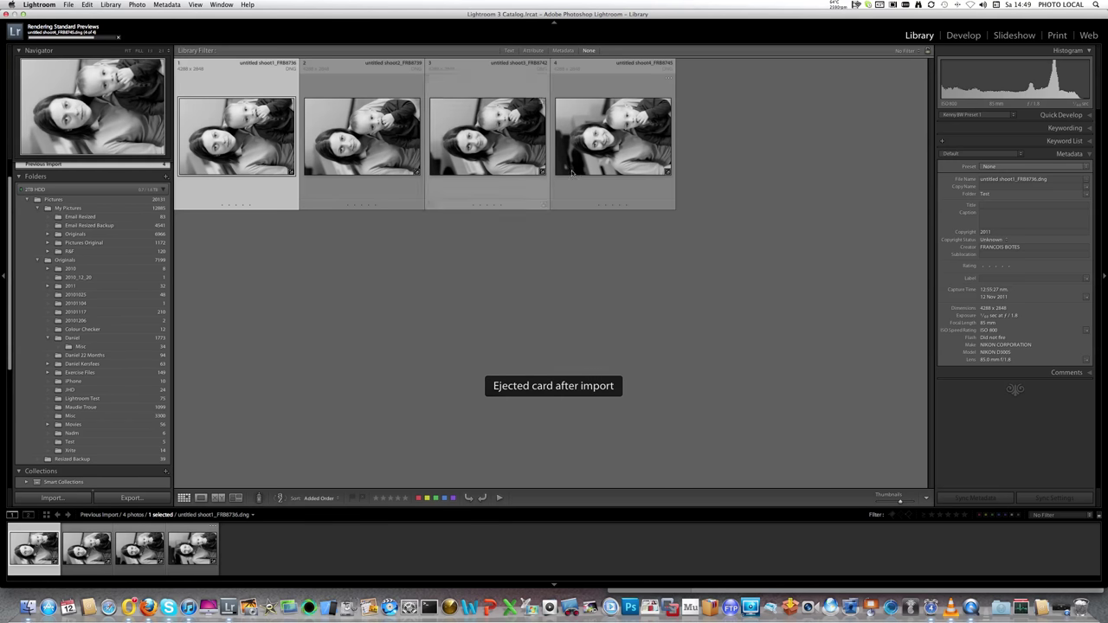
# - Rotate all four imported photos clockwise and view the first one fitted to the window
pyautogui.press('super+a')
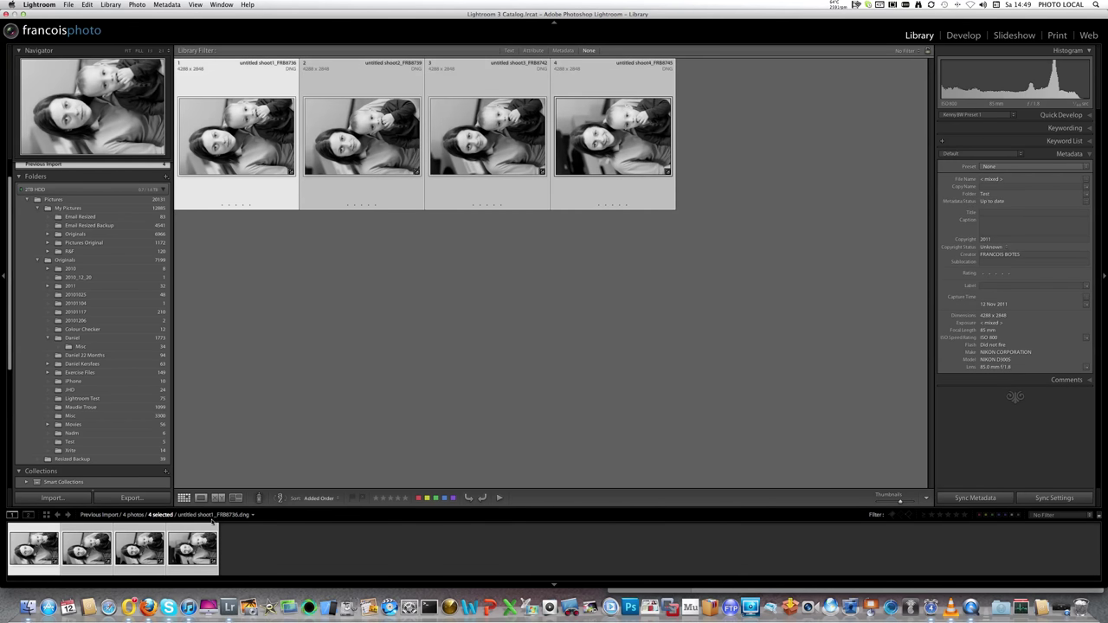
pyautogui.click(482, 498)
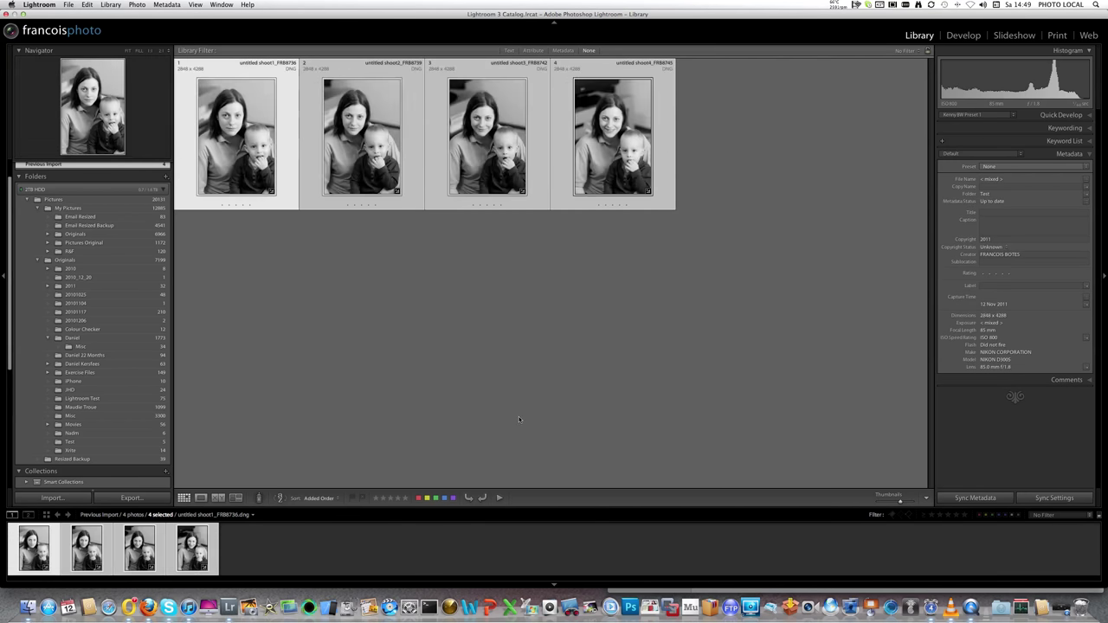
pyautogui.press('z')
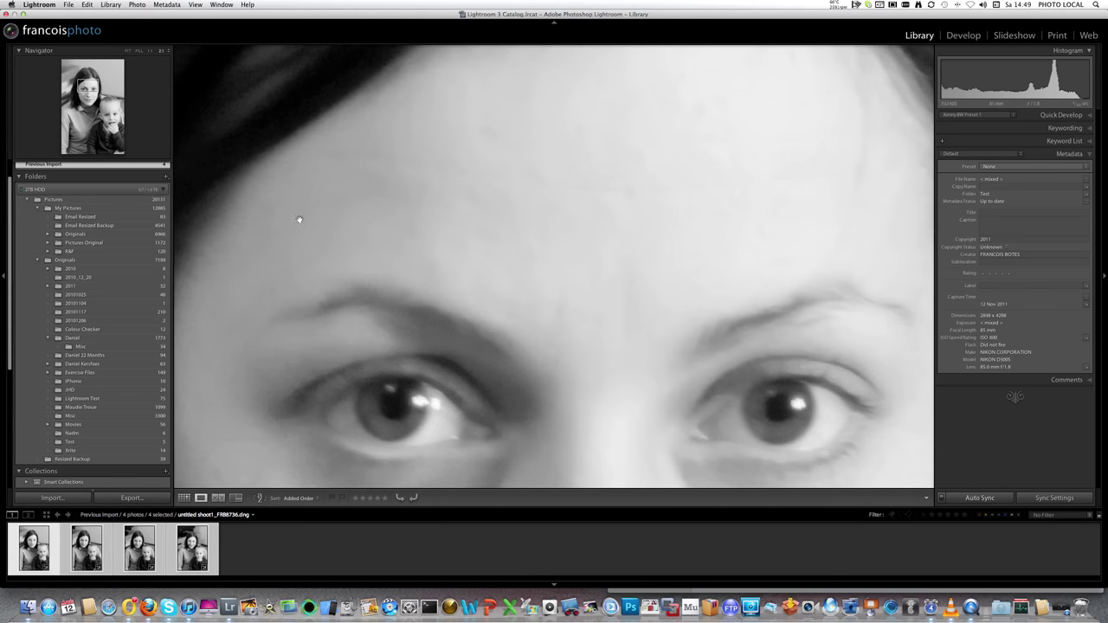
pyautogui.click(128, 50)
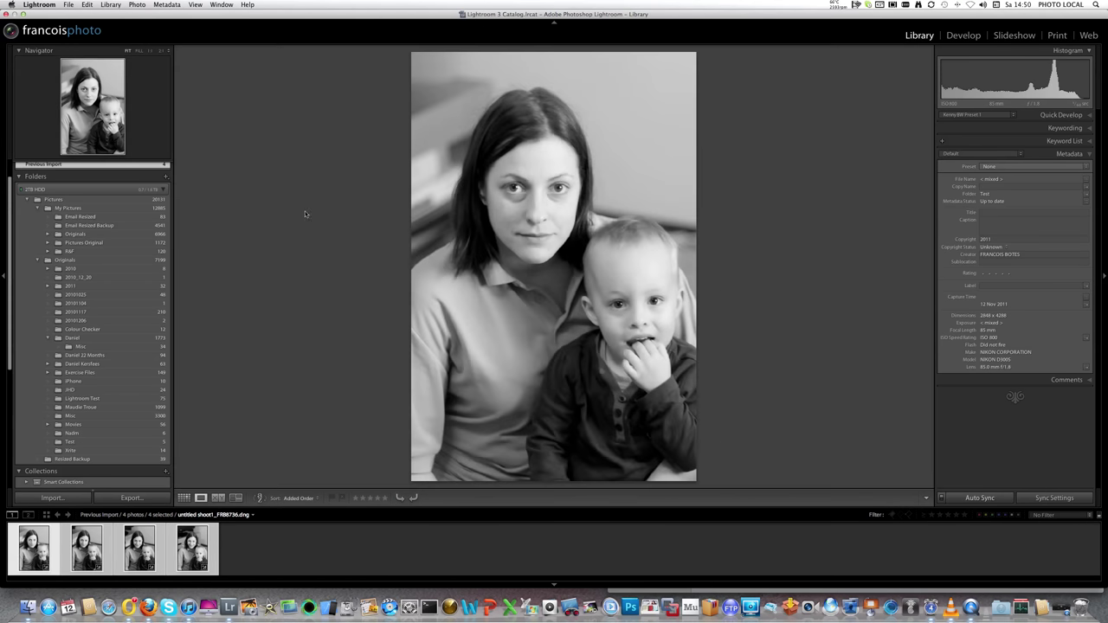
# - Switch to the Develop module and review the imported portraits full screen with all panels hidden and the lights dimmed
pyautogui.press('d')
pyautogui.press('f')
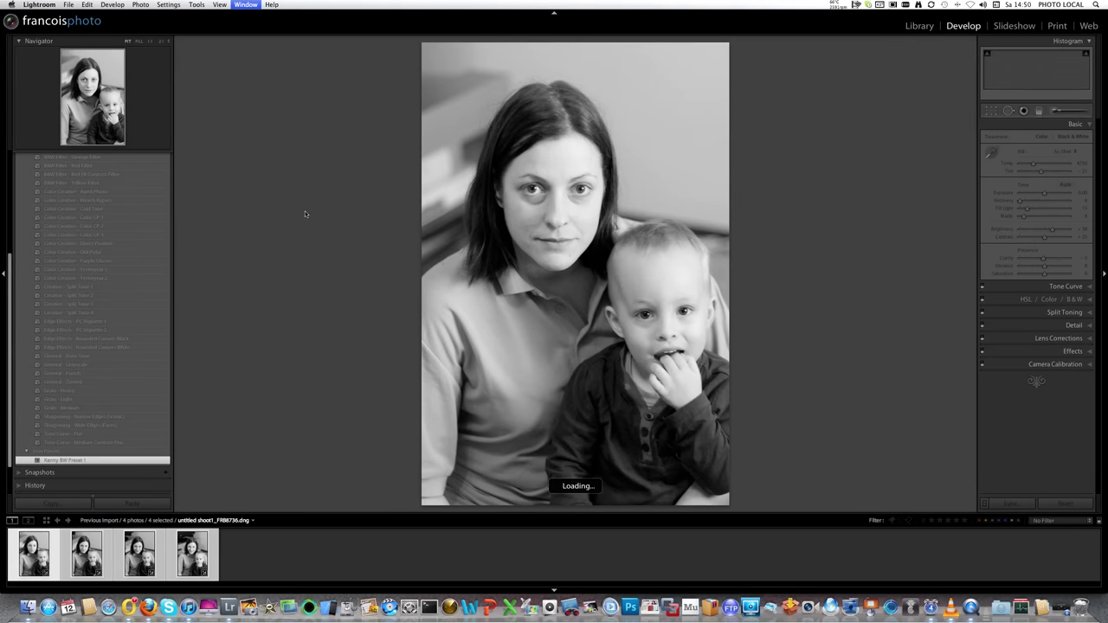
pyautogui.press('f')
pyautogui.press('f')
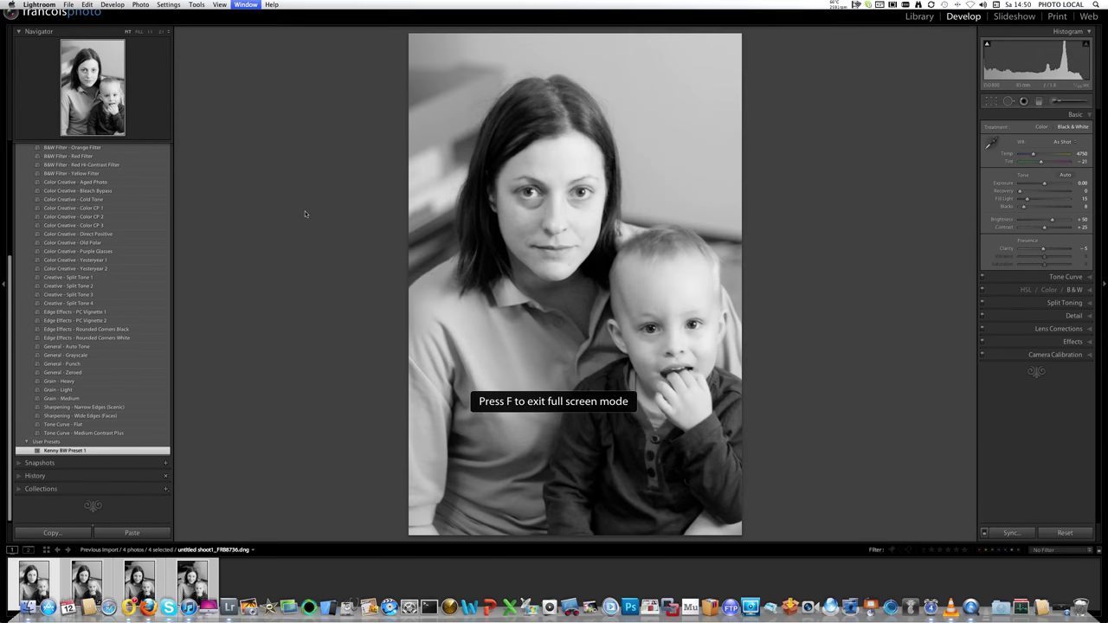
pyautogui.press('f')
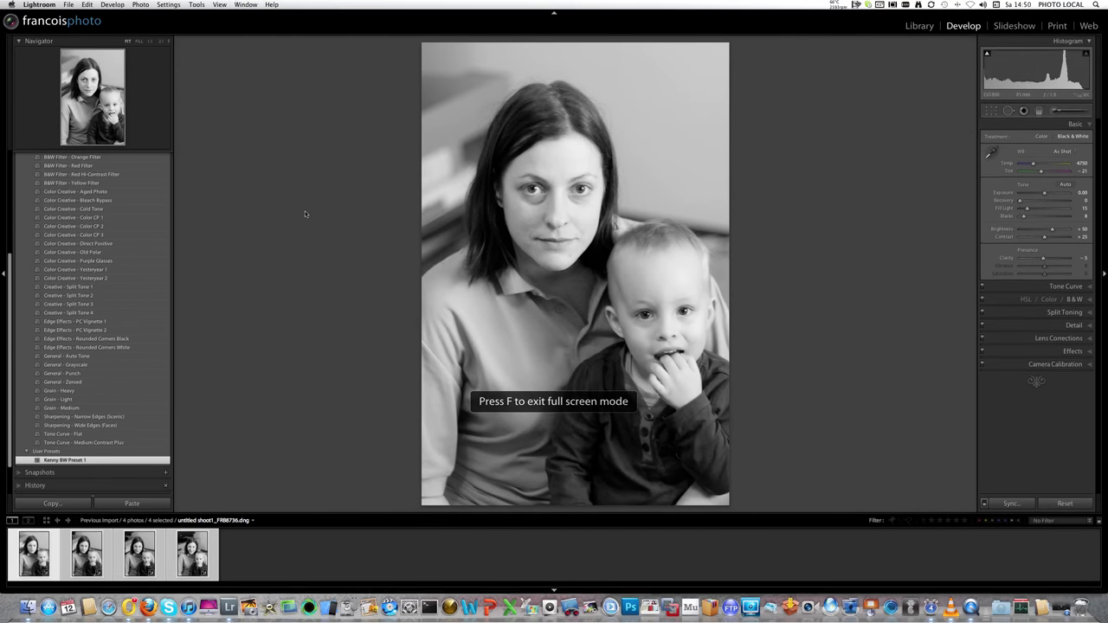
pyautogui.press('f')
pyautogui.hotkey('shift', 'Tab')
pyautogui.press('l')
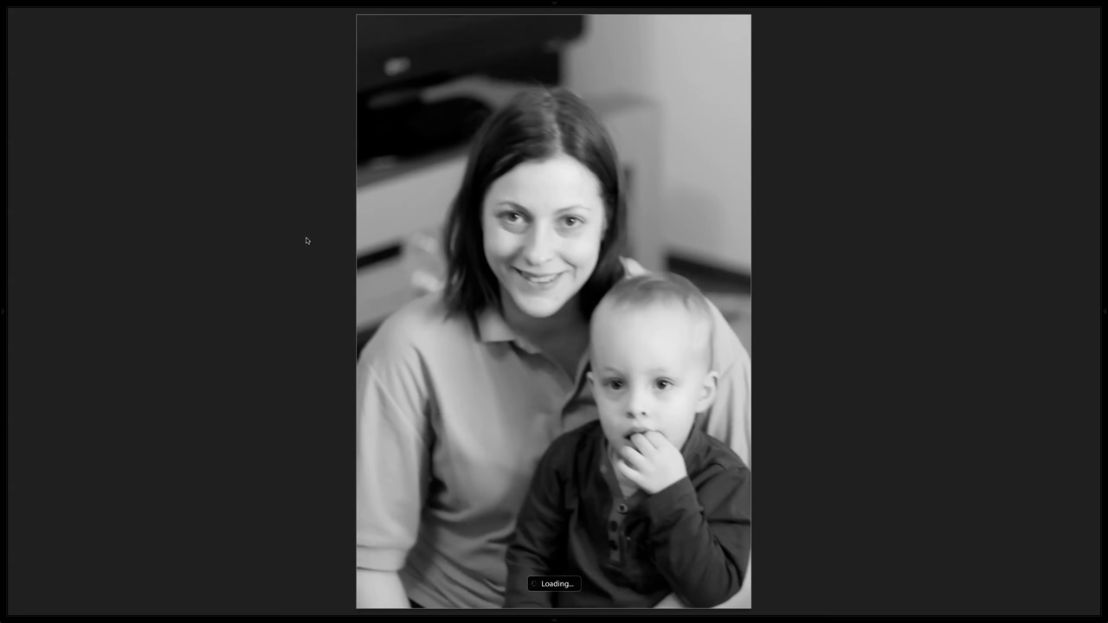
pyautogui.press('Escape')
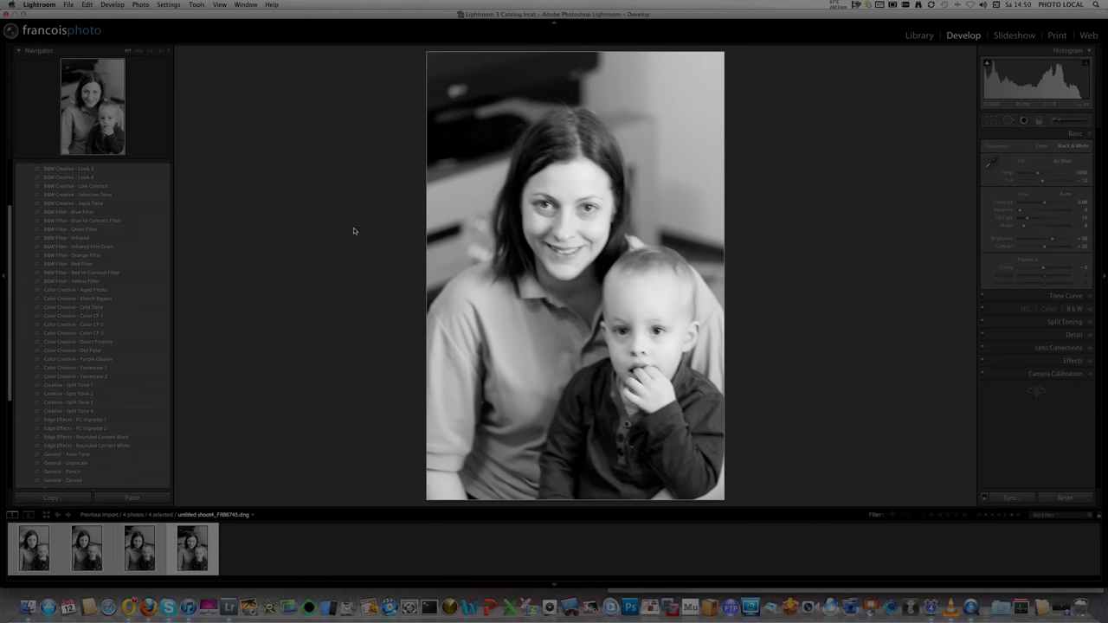
# - Crop portrait FRB8745 slightly tighter around the mother and child, reposition the image within the crop, and restore normal lighting
pyautogui.press('r')
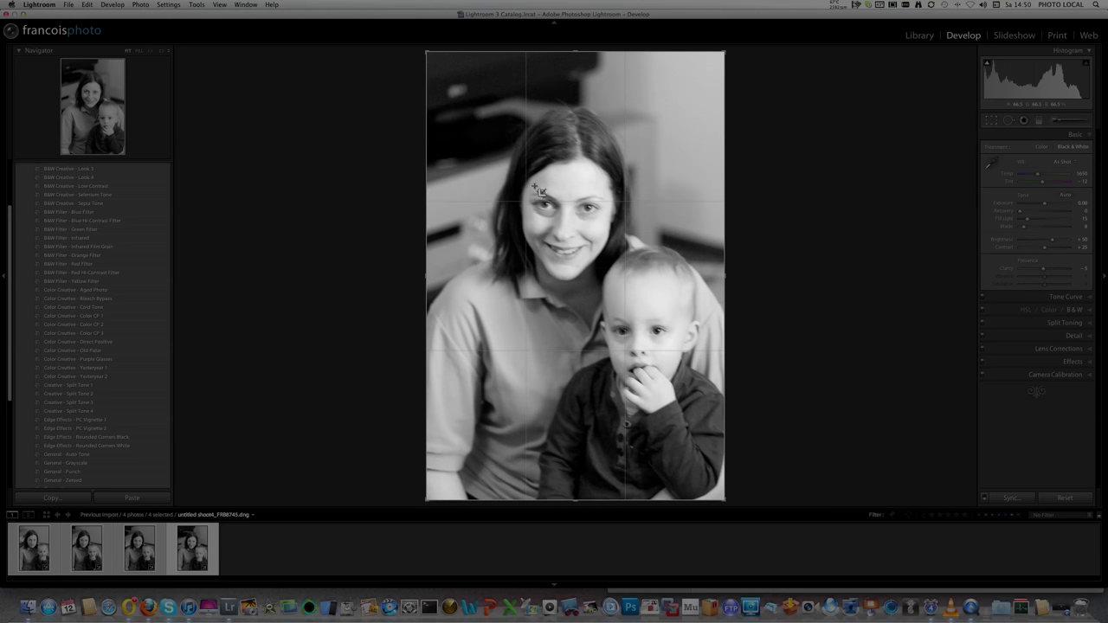
pyautogui.moveTo(439, 63); pyautogui.dragTo(442, 74)
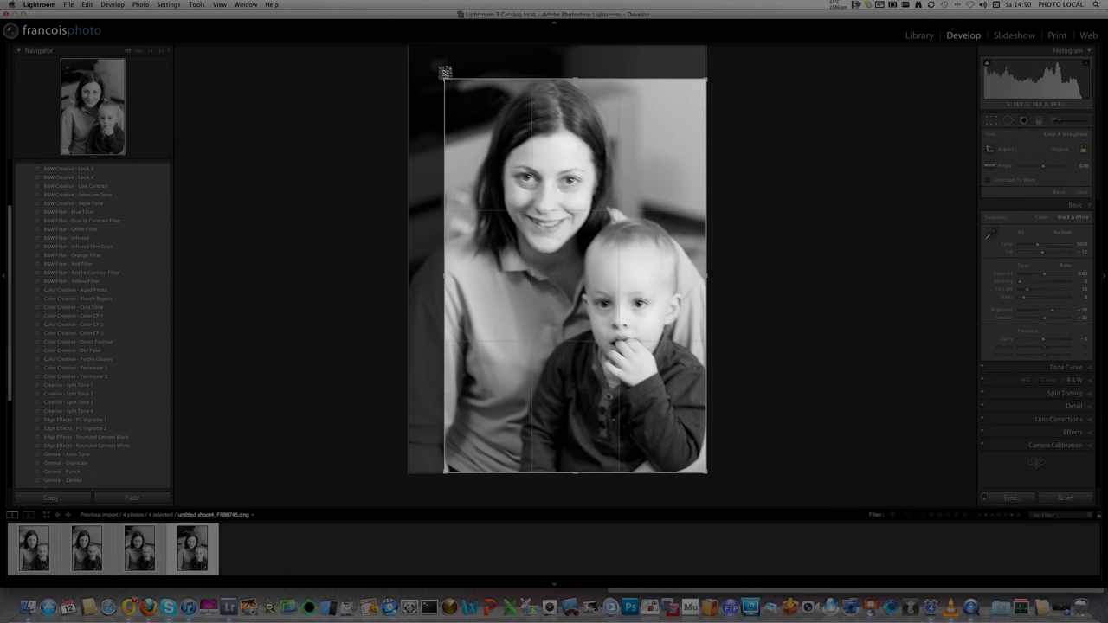
pyautogui.moveTo(586, 199)
pyautogui.mouseDown()
pyautogui.moveTo(599, 218)
pyautogui.moveTo(605, 199)
pyautogui.mouseUp()
pyautogui.press('Return')
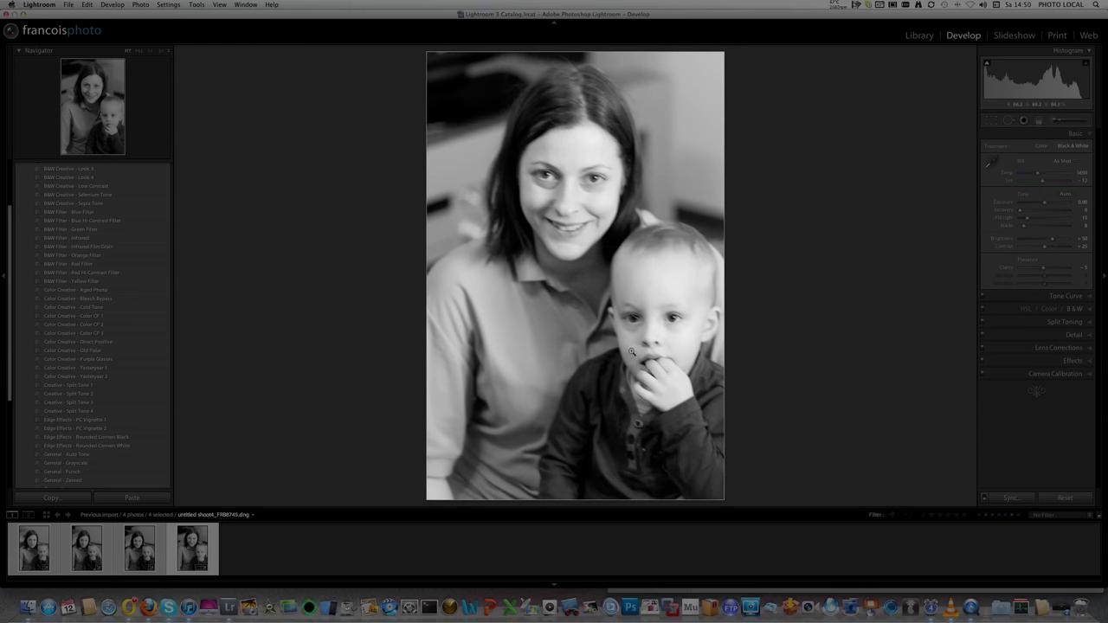
pyautogui.press('l')
pyautogui.press('l')
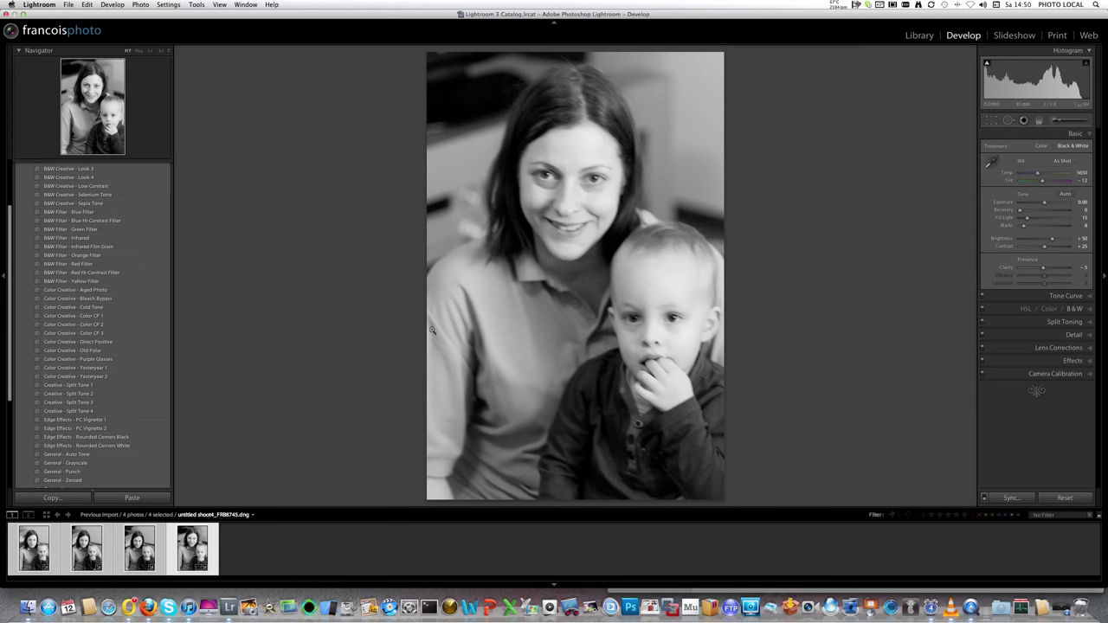
pyautogui.click(1061, 608)
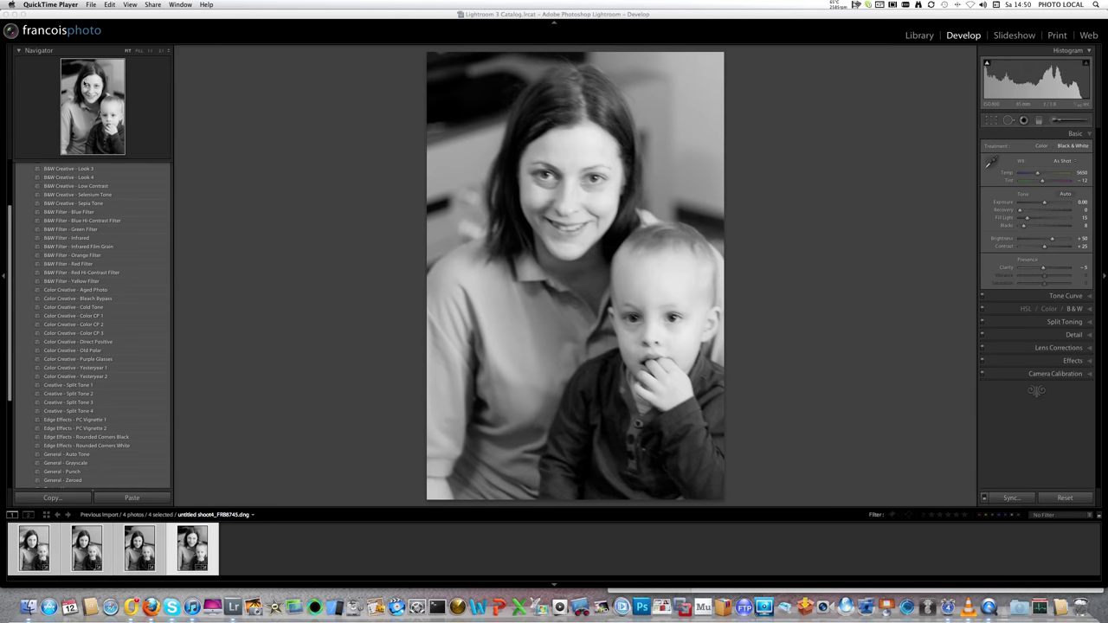